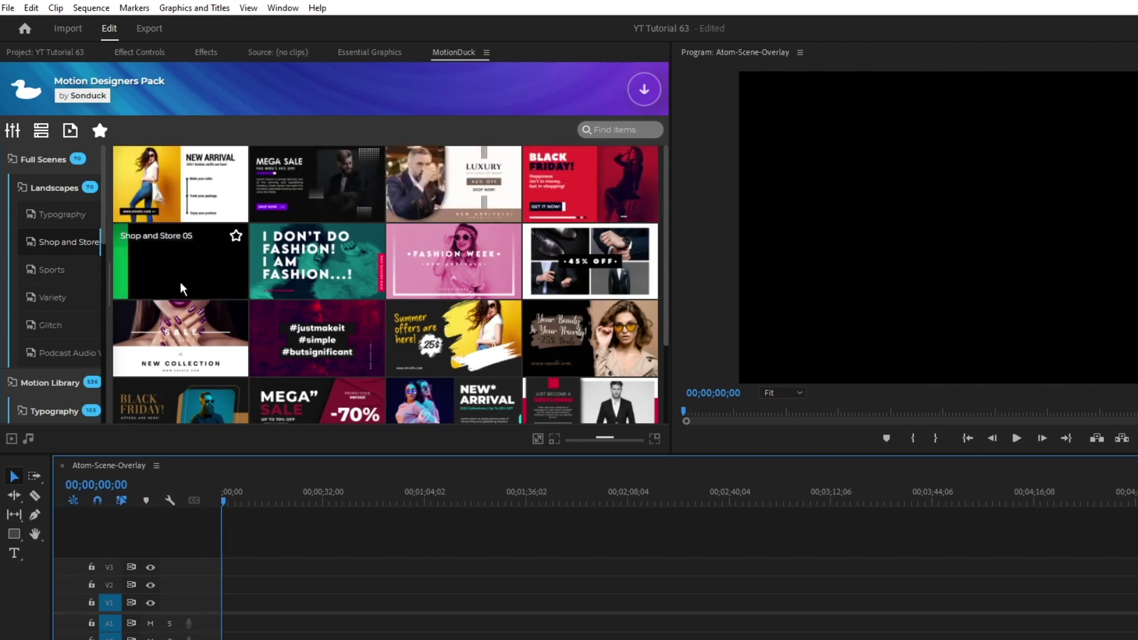
# Place Shop and Store 05 at the start of V1, preview at 00;00;07;19, and select it
pyautogui.moveTo(181, 289); pyautogui.dragTo(224, 600)
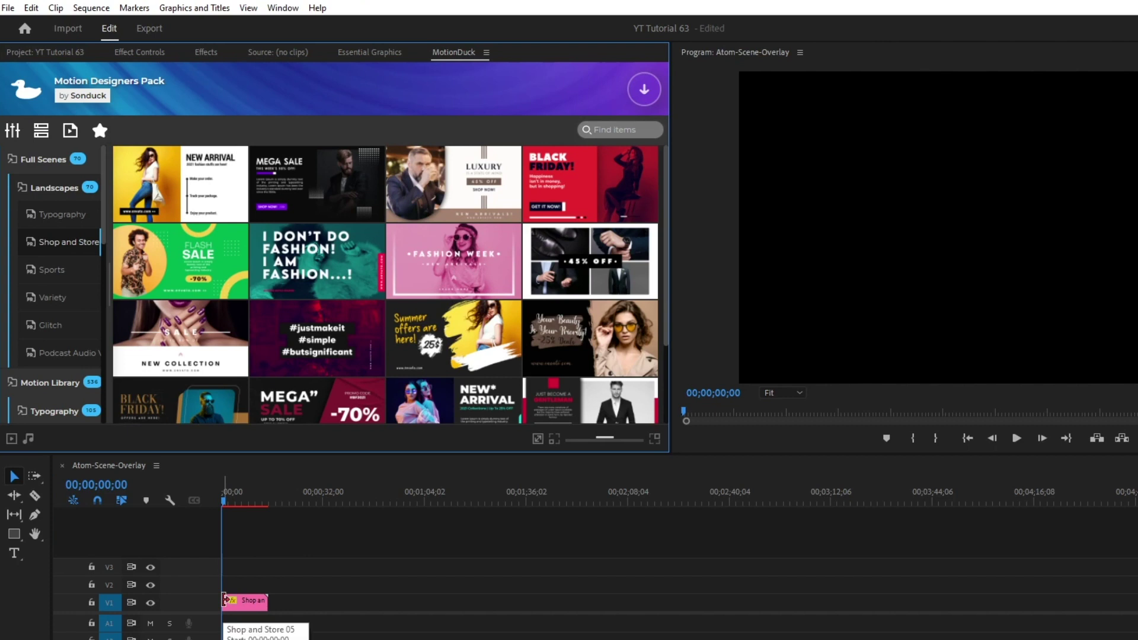
pyautogui.moveTo(224, 501); pyautogui.dragTo(248, 504)
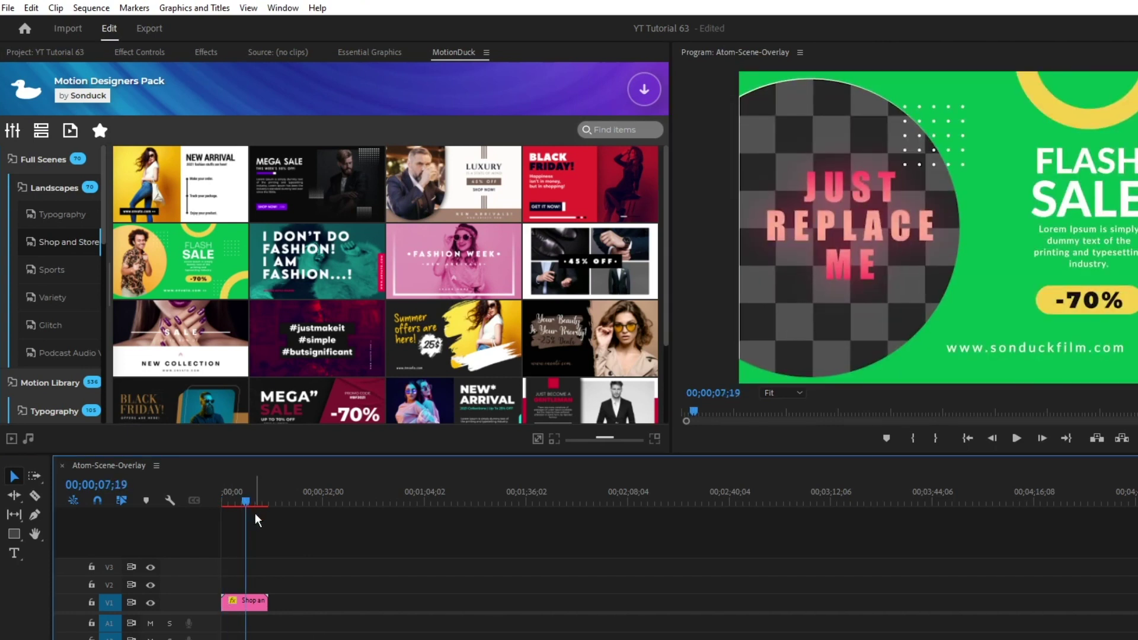
pyautogui.click(255, 603)
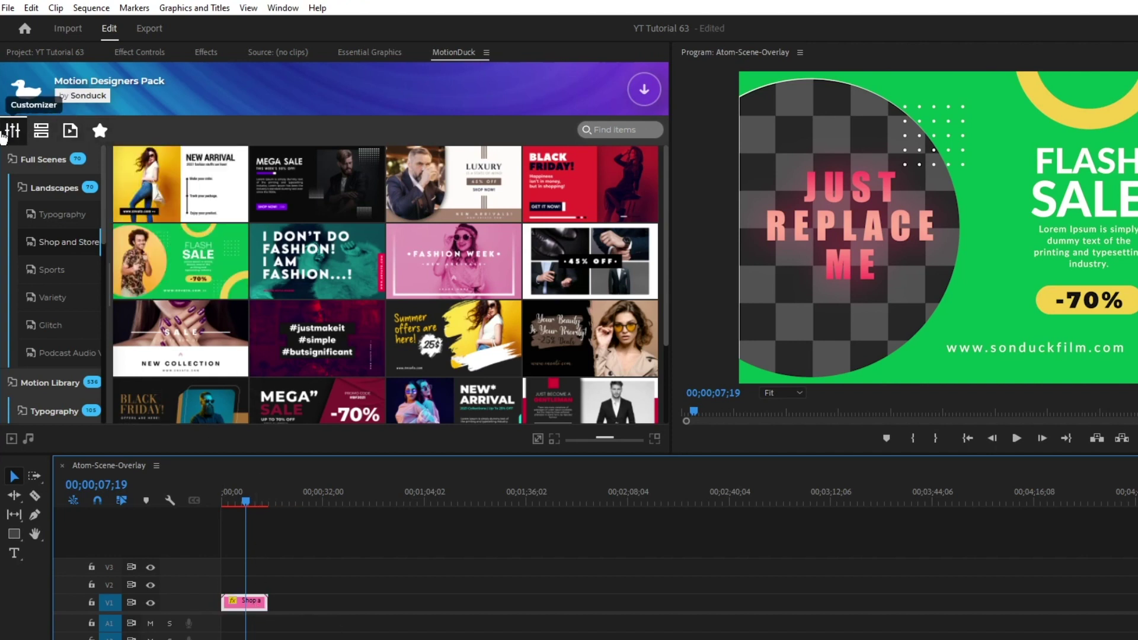
# Change the flash-sale background colour from green to cyan (#19b5e2)
pyautogui.click(12, 134)
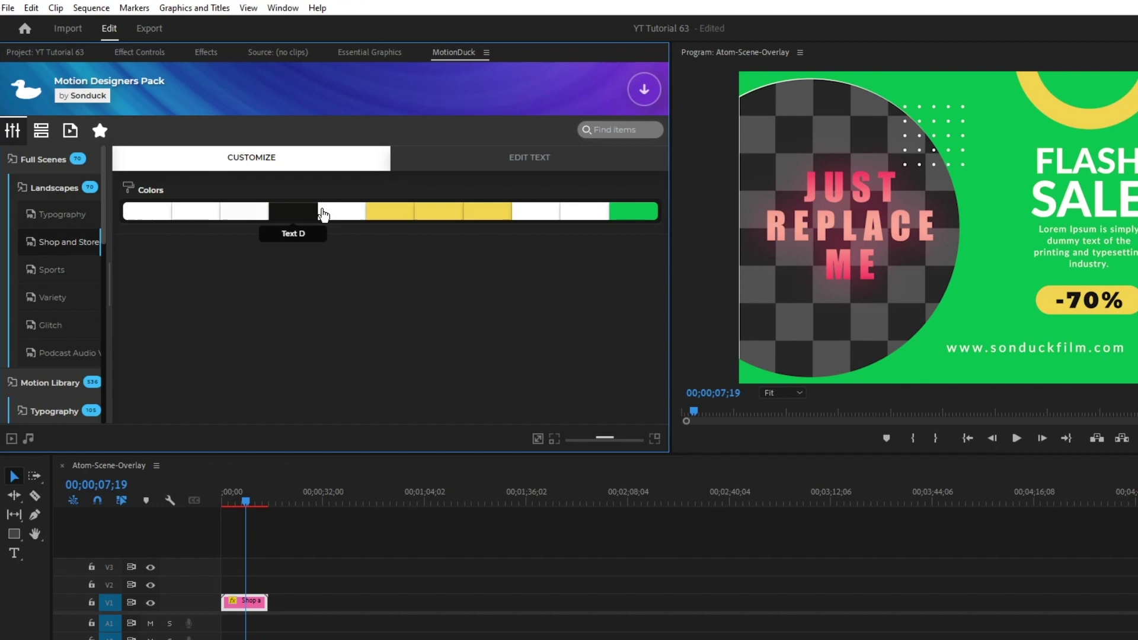
pyautogui.click(633, 212)
pyautogui.moveTo(657, 280); pyautogui.dragTo(655, 299)
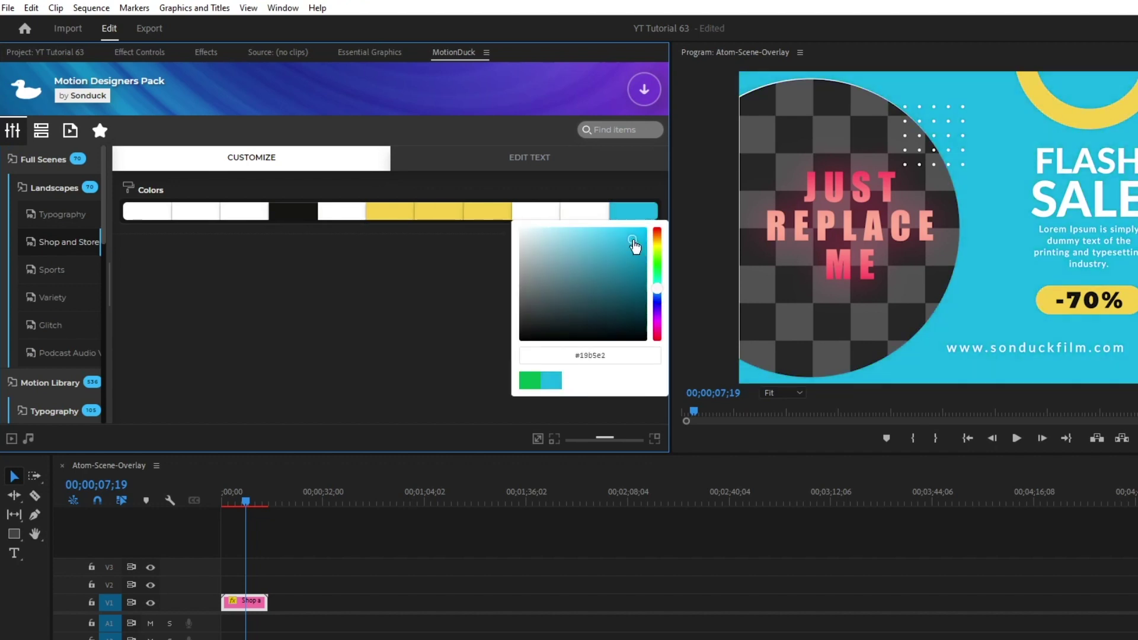
pyautogui.click(455, 255)
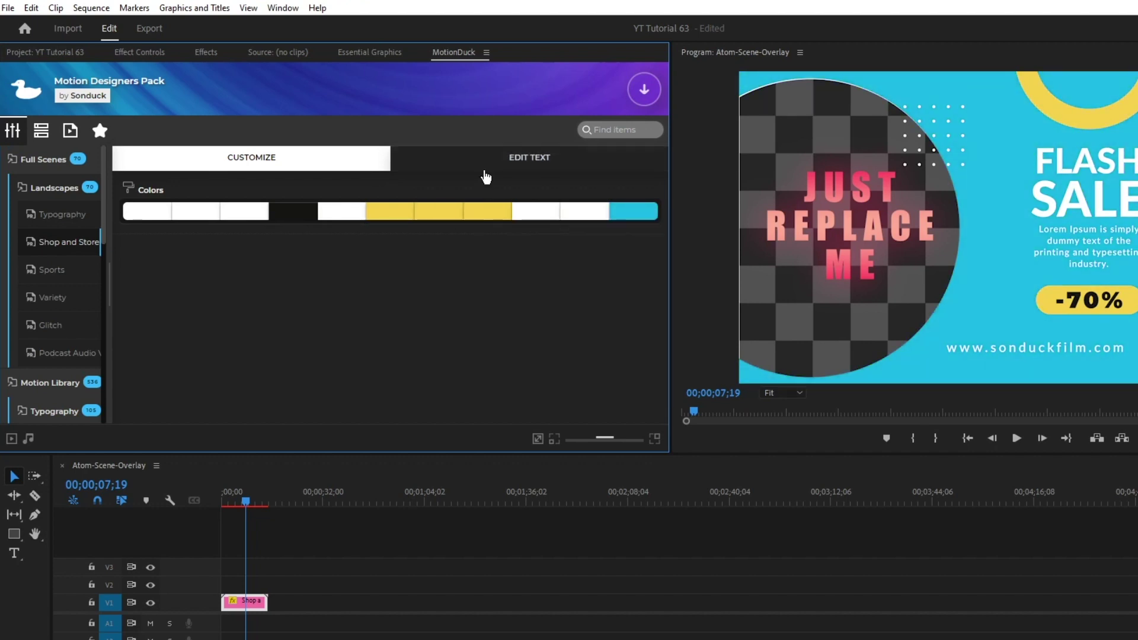
# Change the discount text from -70% to -50%
pyautogui.click(486, 171)
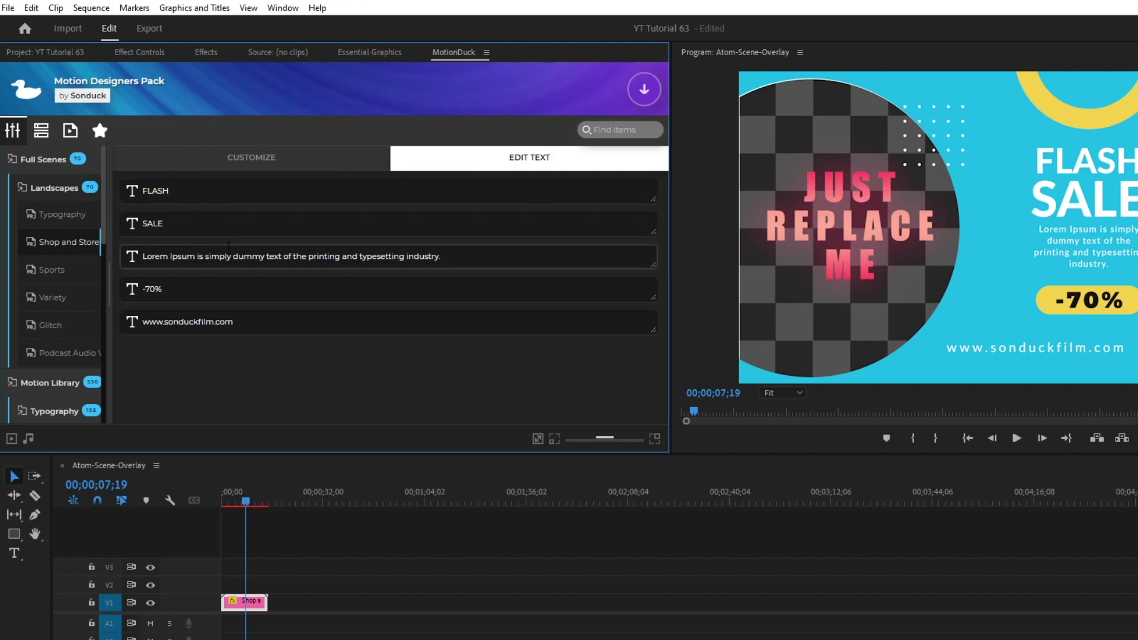
pyautogui.doubleClick(227, 291)
pyautogui.write('50')
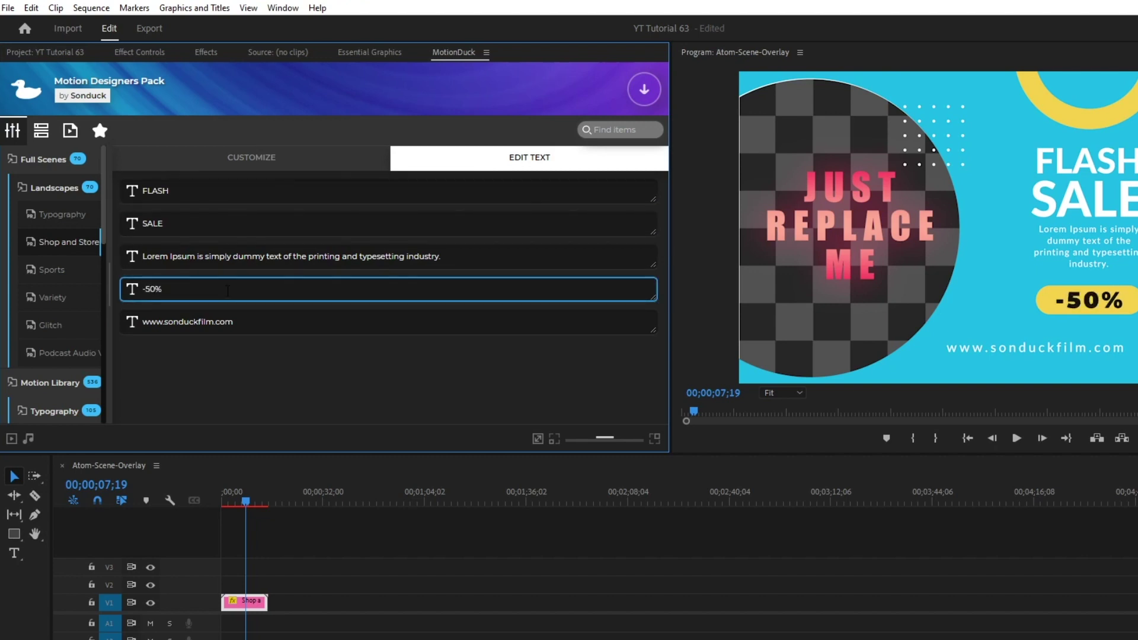
pyautogui.click(302, 365)
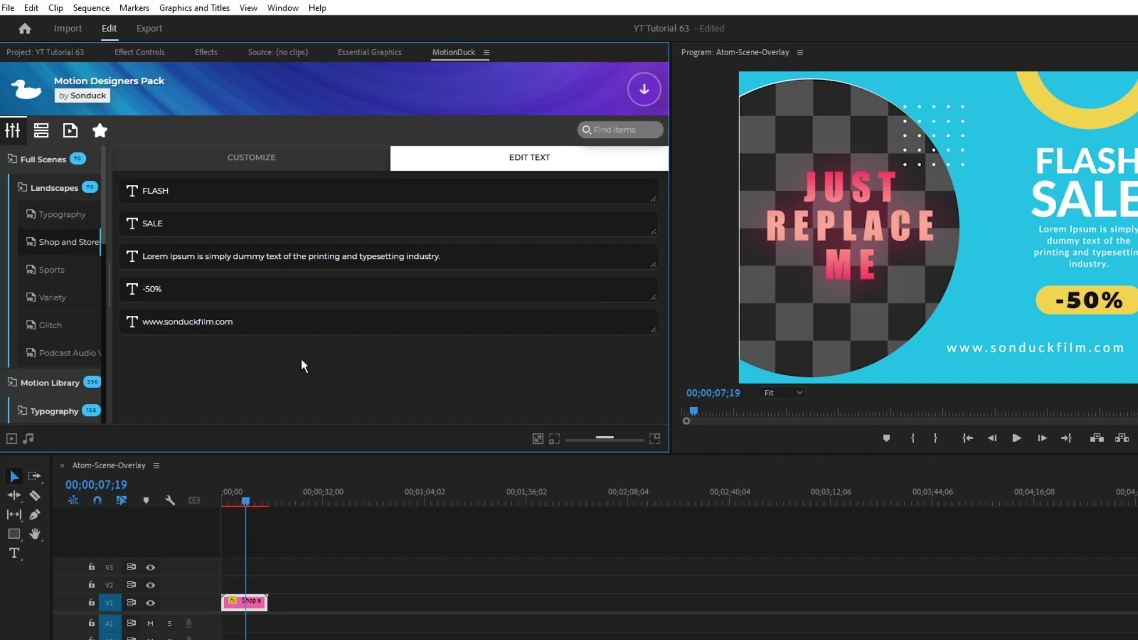
# In Essential Graphics, replace the checkered placeholder with the JPG photo of a woman holding her phone
pyautogui.click(373, 53)
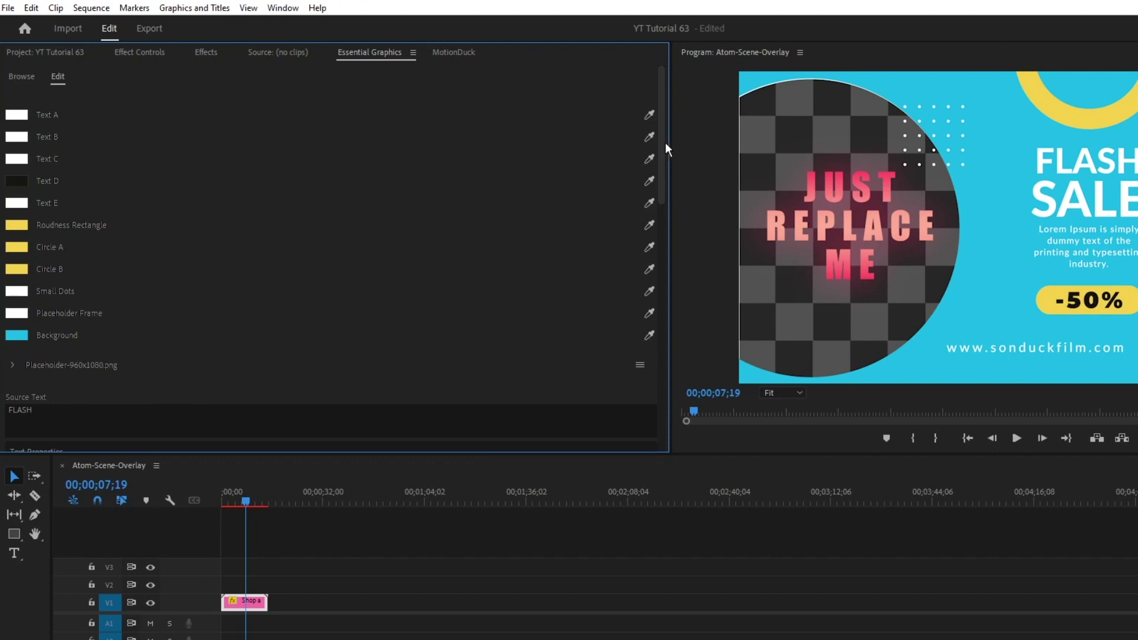
pyautogui.moveTo(665, 142); pyautogui.dragTo(660, 166)
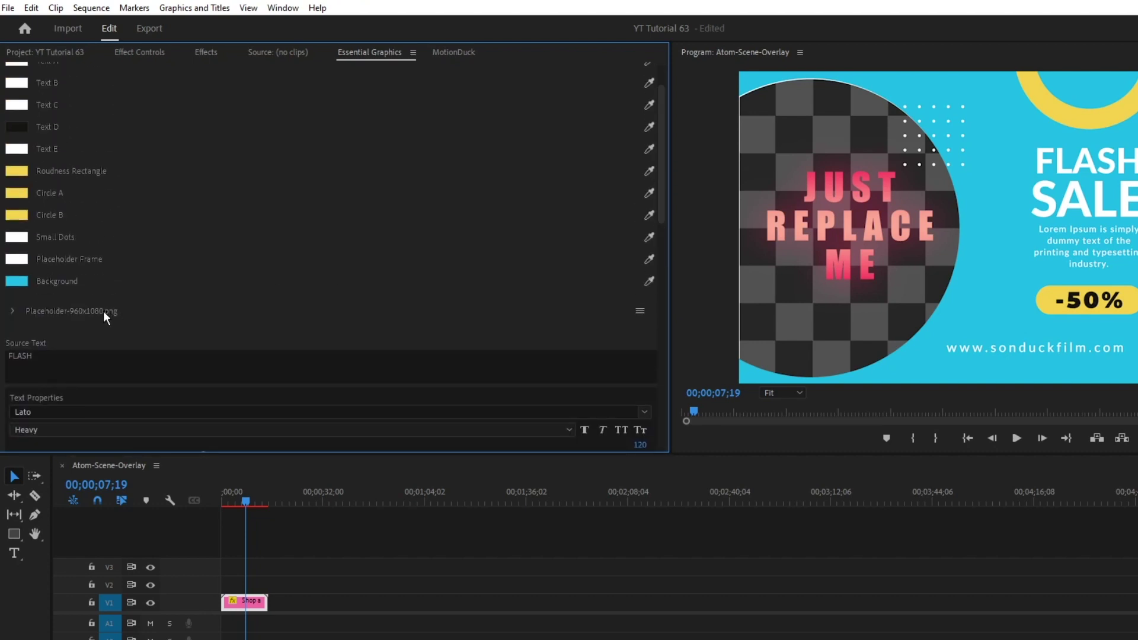
pyautogui.click(640, 312)
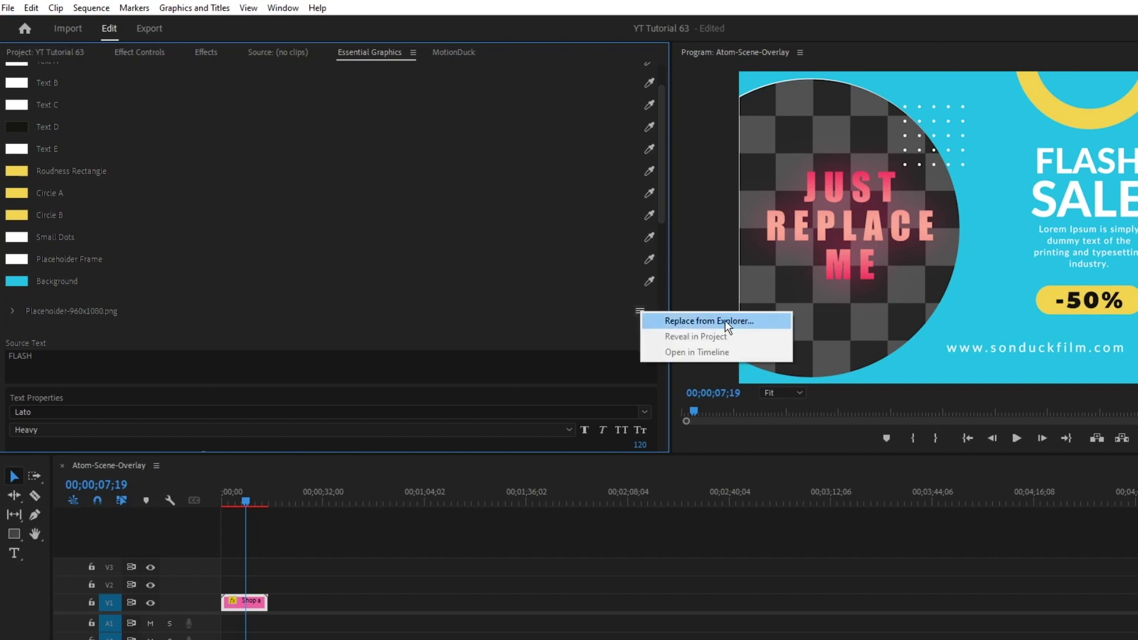
pyautogui.click(657, 323)
pyautogui.click(211, 179)
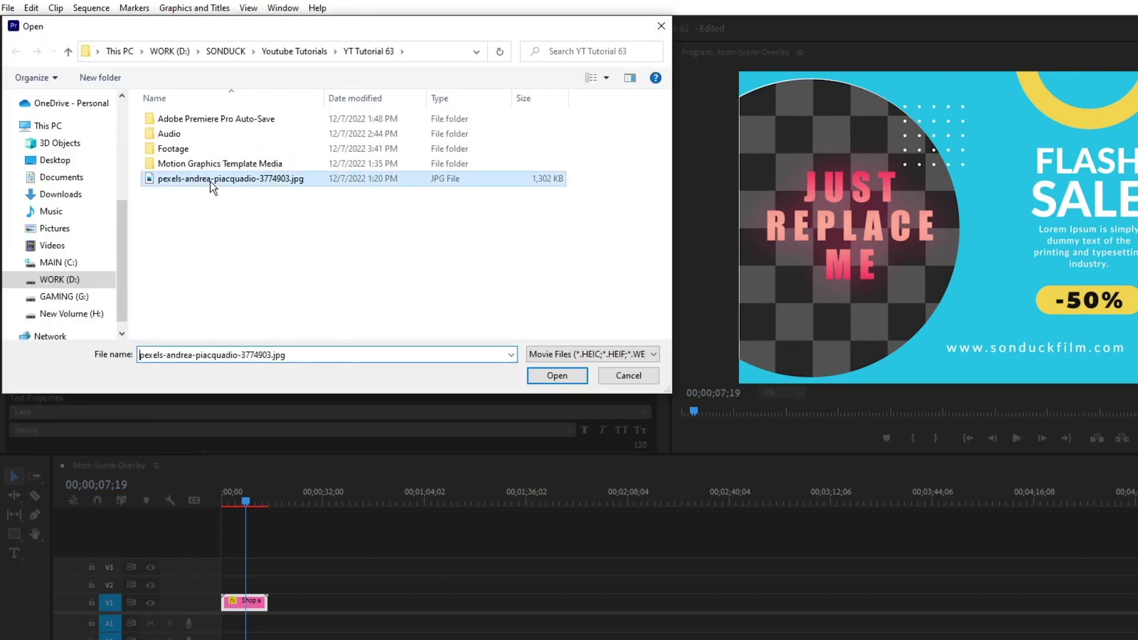
pyautogui.click(544, 377)
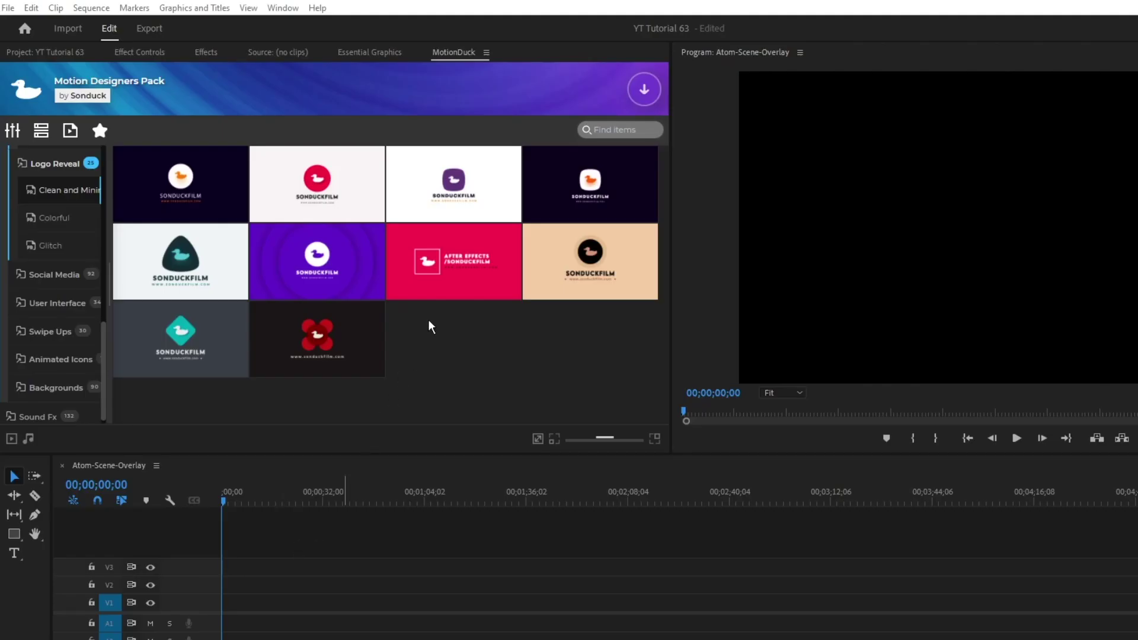
# Place Clean and Minimal 05 at the start of V1, preview at 00;00;05;05, and select it
pyautogui.moveTo(206, 269)
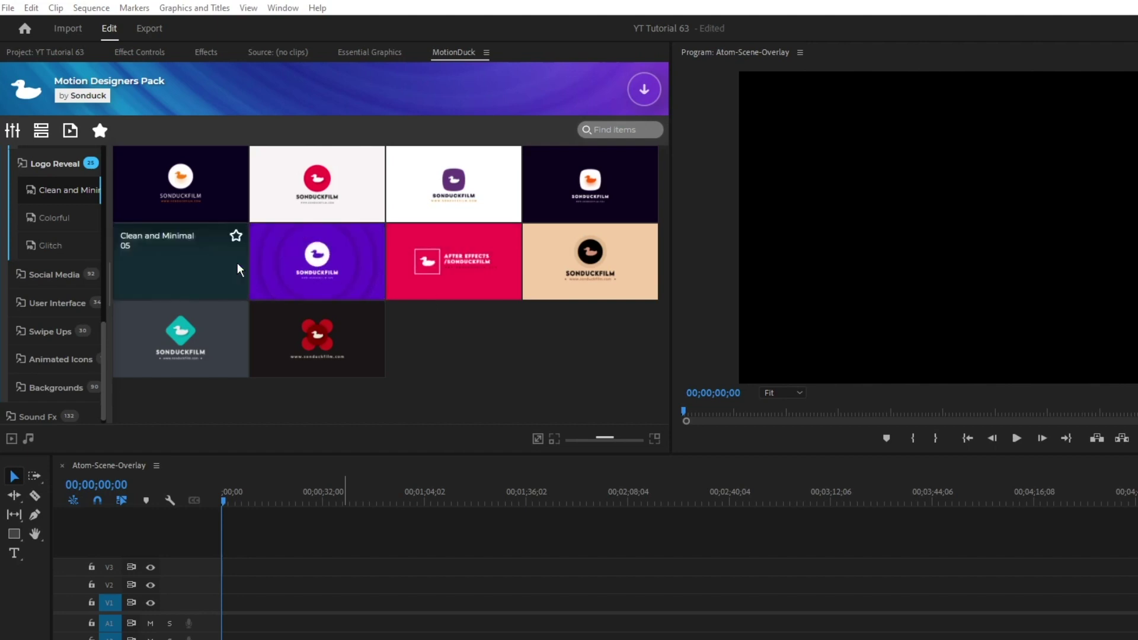
pyautogui.moveTo(178, 262); pyautogui.dragTo(229, 603)
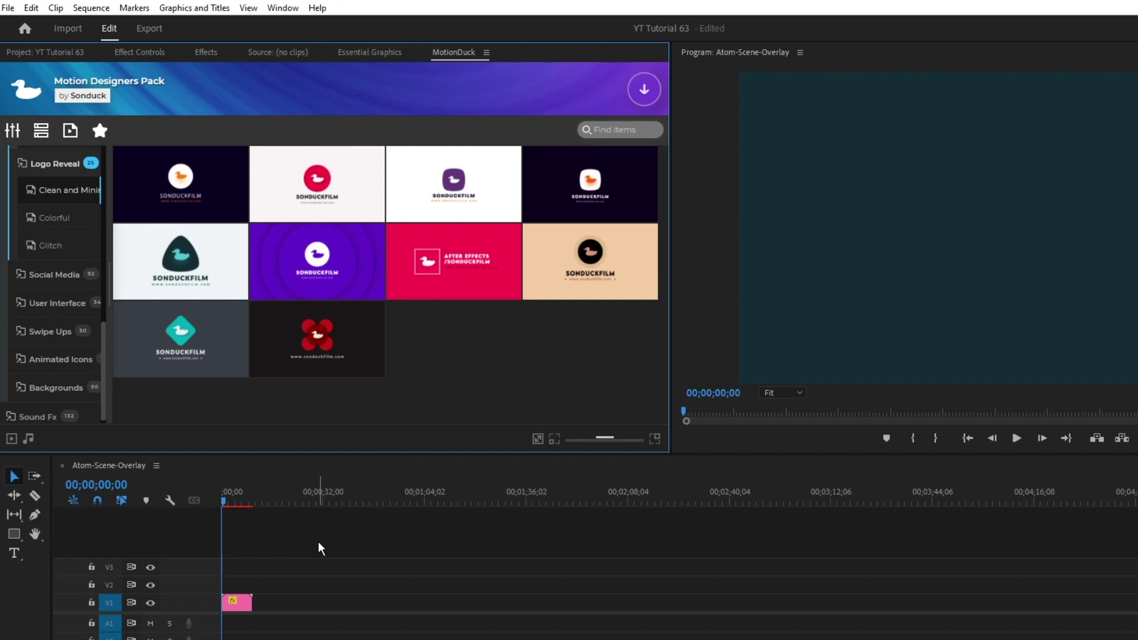
pyautogui.moveTo(224, 502); pyautogui.dragTo(238, 501)
pyautogui.click(240, 605)
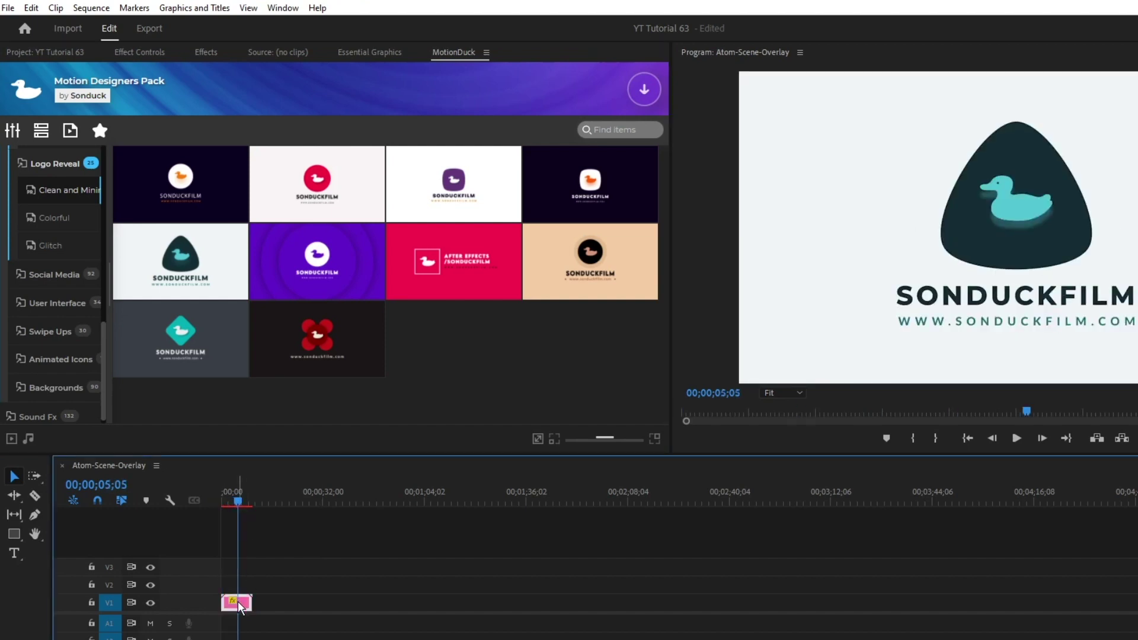
# In the logo reveal's Customizer, review the Logo Glow sliders and show the SONDUCKFILM text fields
pyautogui.click(13, 131)
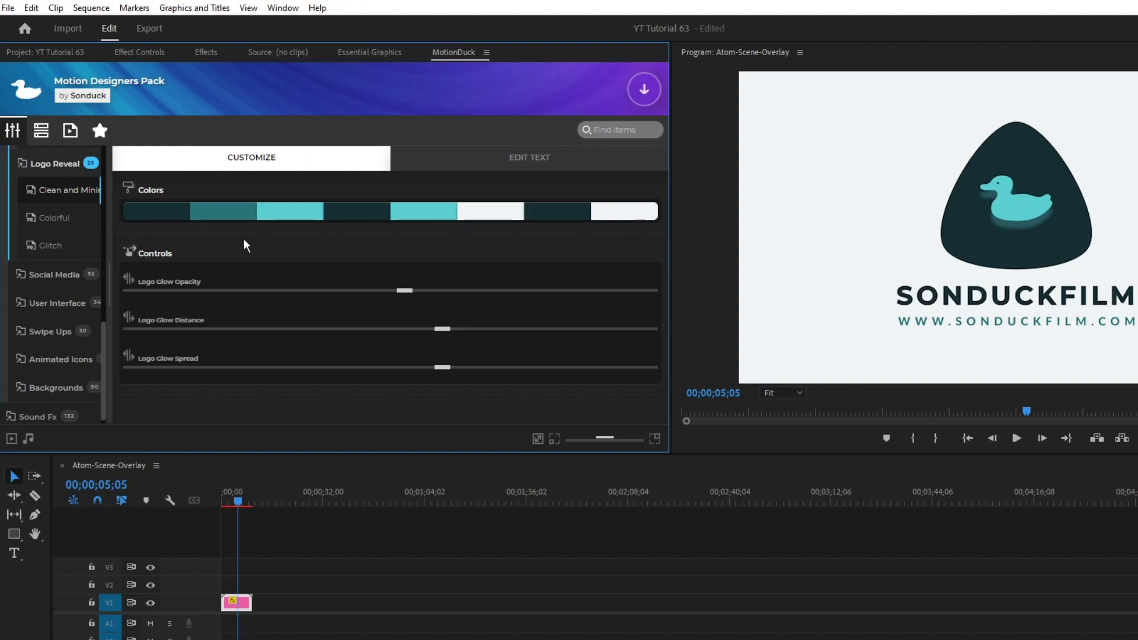
pyautogui.moveTo(408, 294)
pyautogui.moveTo(438, 329)
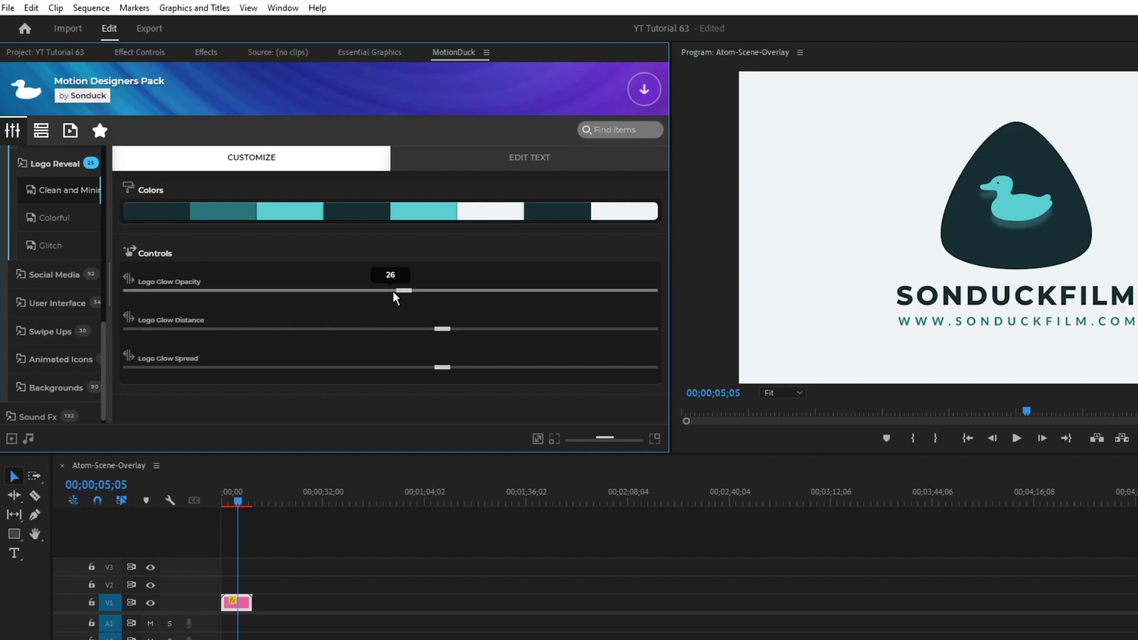
pyautogui.click(503, 160)
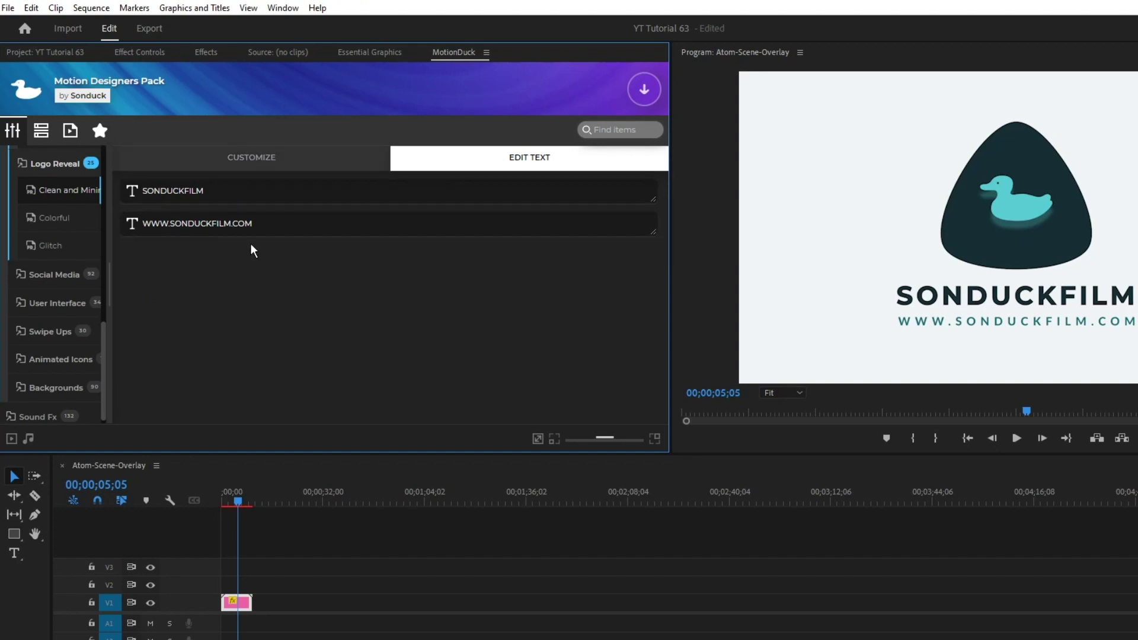
pyautogui.click(369, 53)
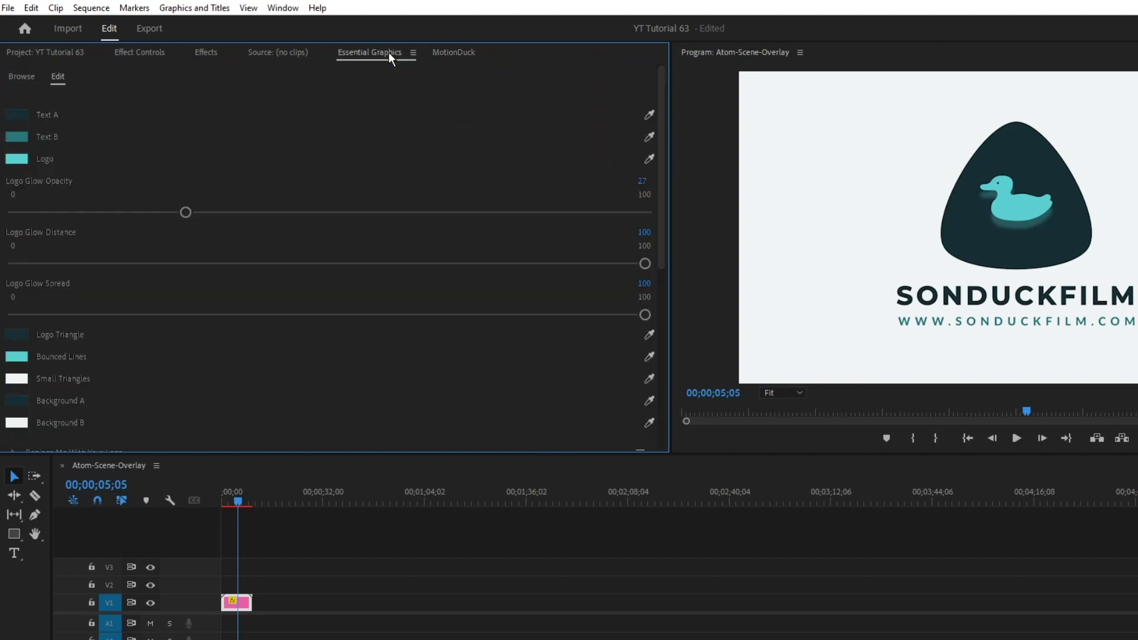
pyautogui.moveTo(662, 122); pyautogui.dragTo(663, 238)
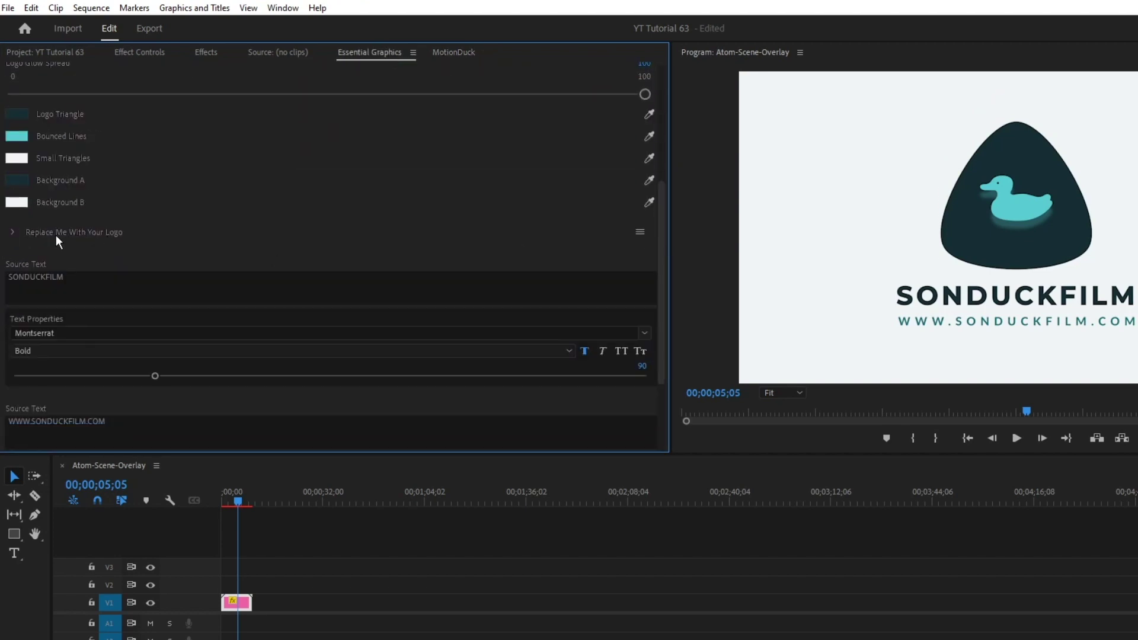
pyautogui.click(640, 234)
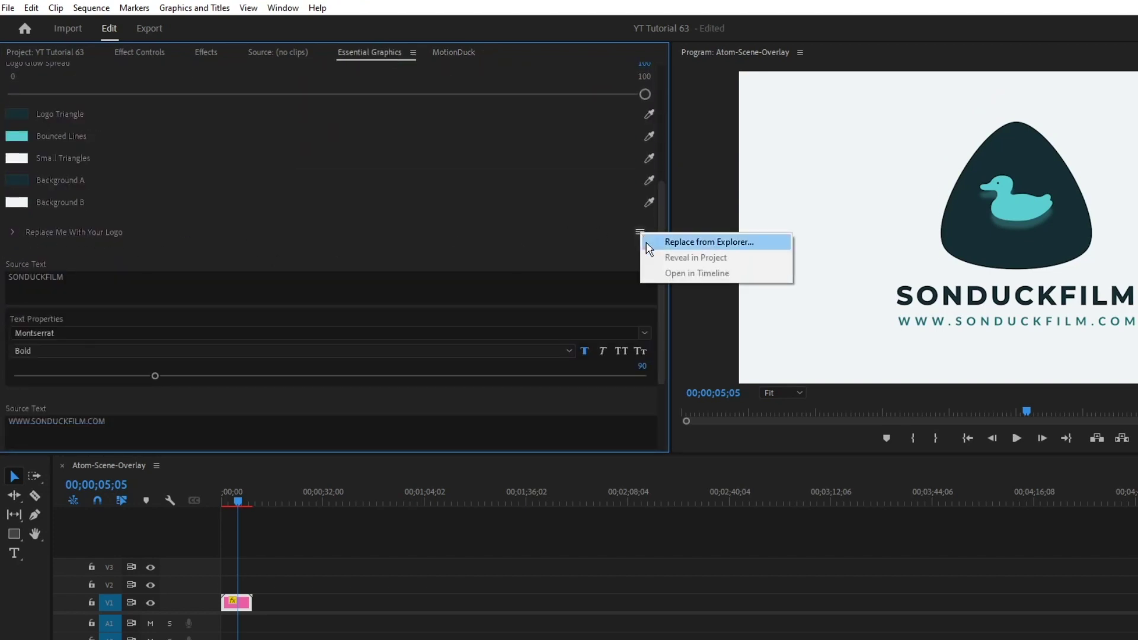
pyautogui.click(658, 244)
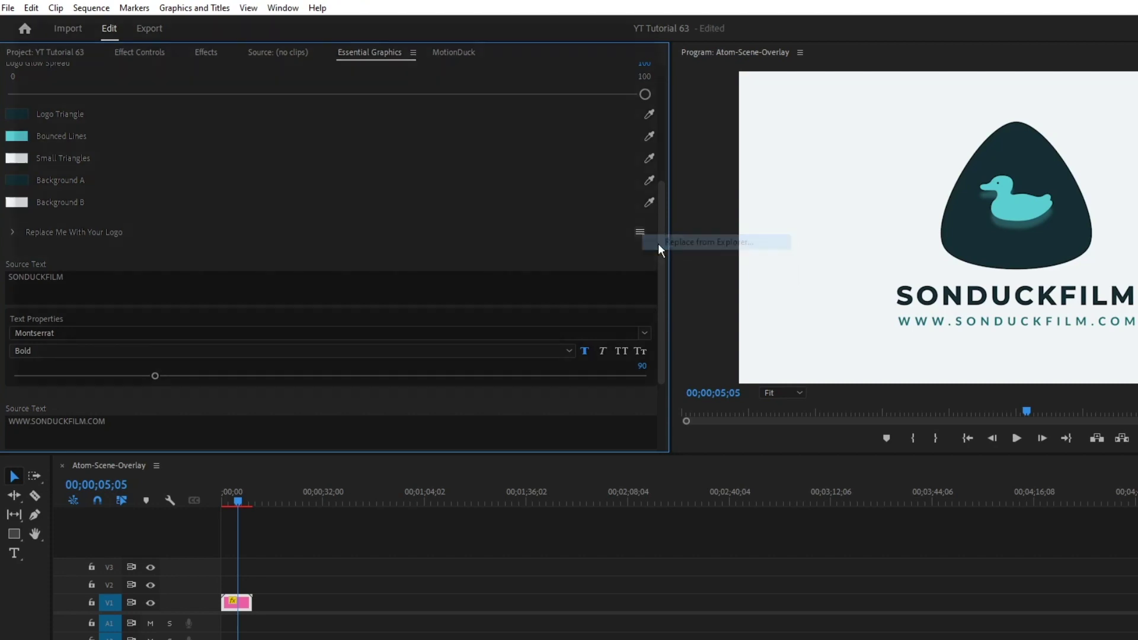
pyautogui.click(660, 25)
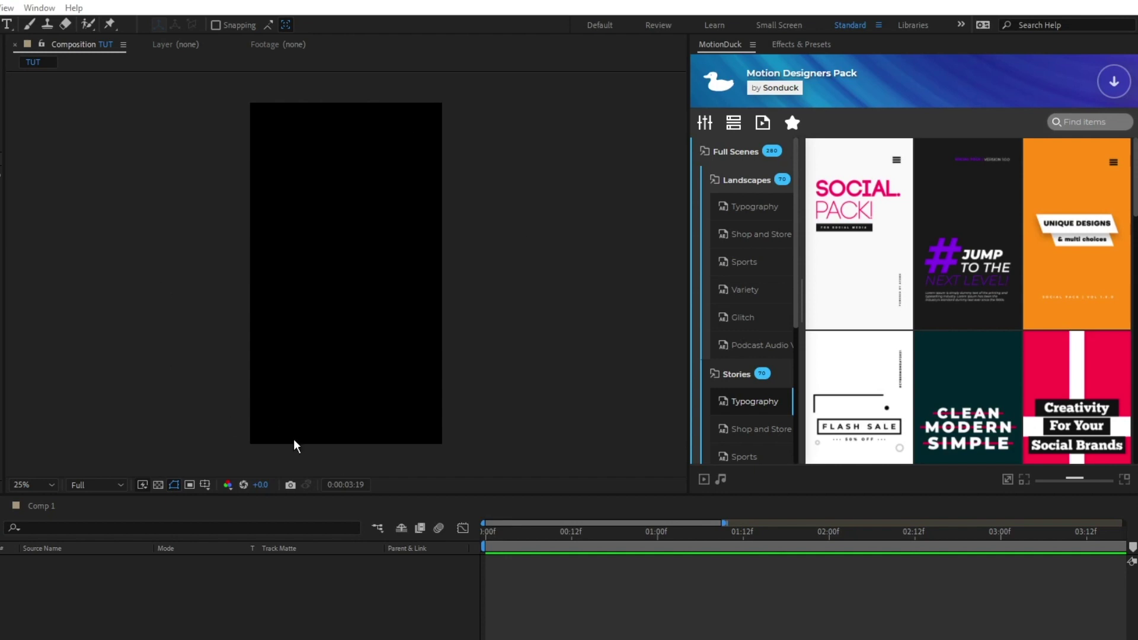
# Apply the Typography 05 story template from Stories > Typography to the TUT composition
pyautogui.scroll(-3, 954, 252)
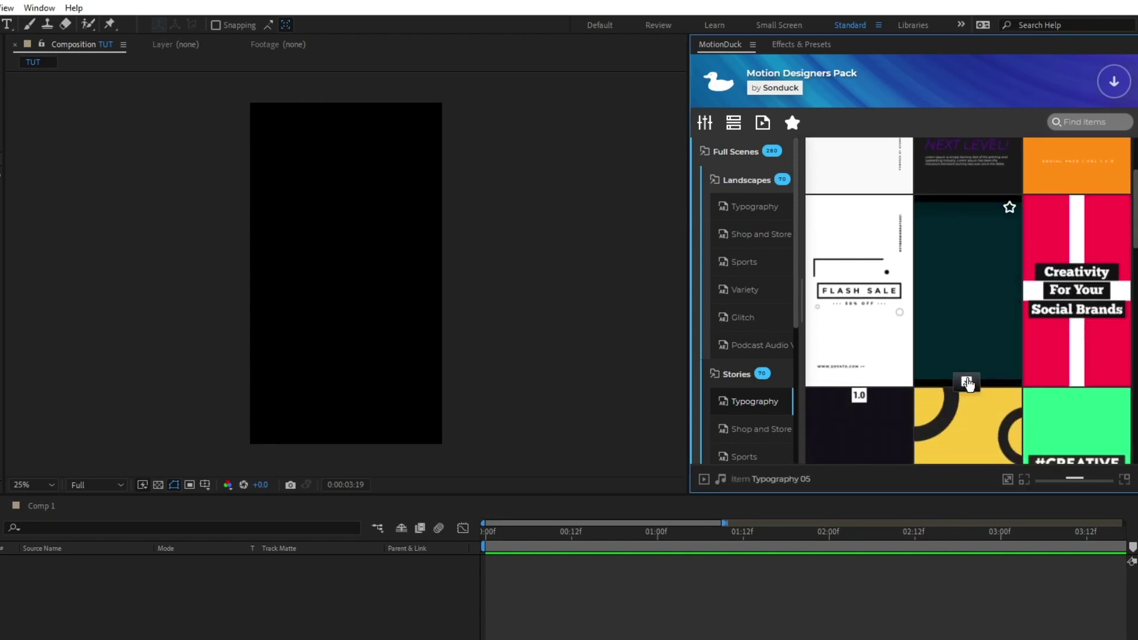
pyautogui.click(967, 382)
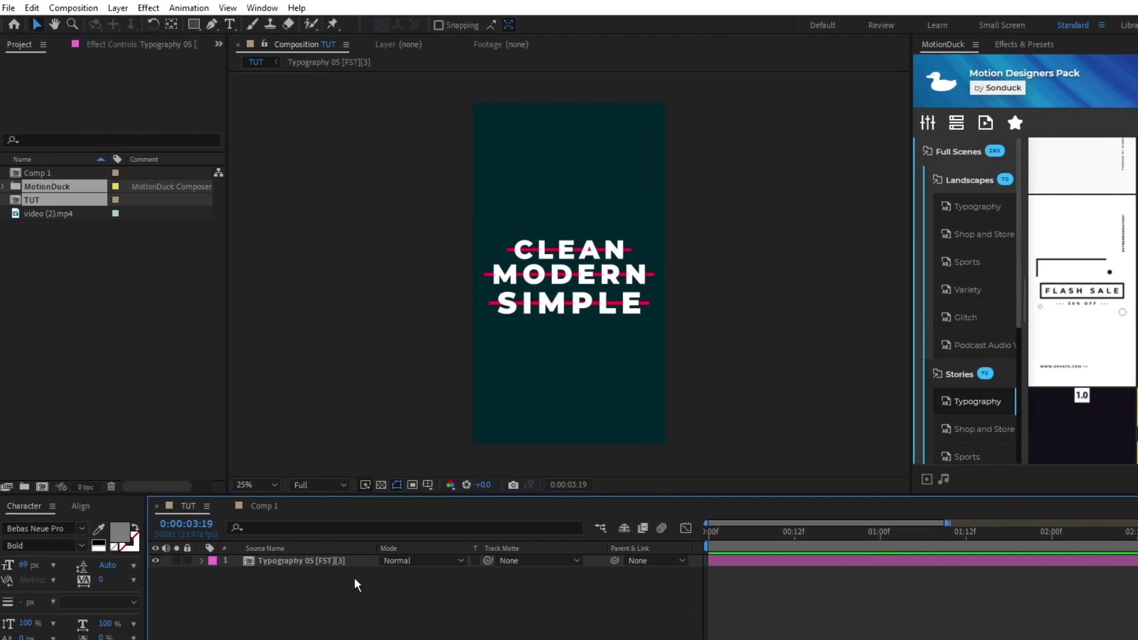
# Inside the Typography 05 scene, set the Customizer's Background Color to a bright purple
pyautogui.click(305, 560)
pyautogui.doubleClick(304, 560)
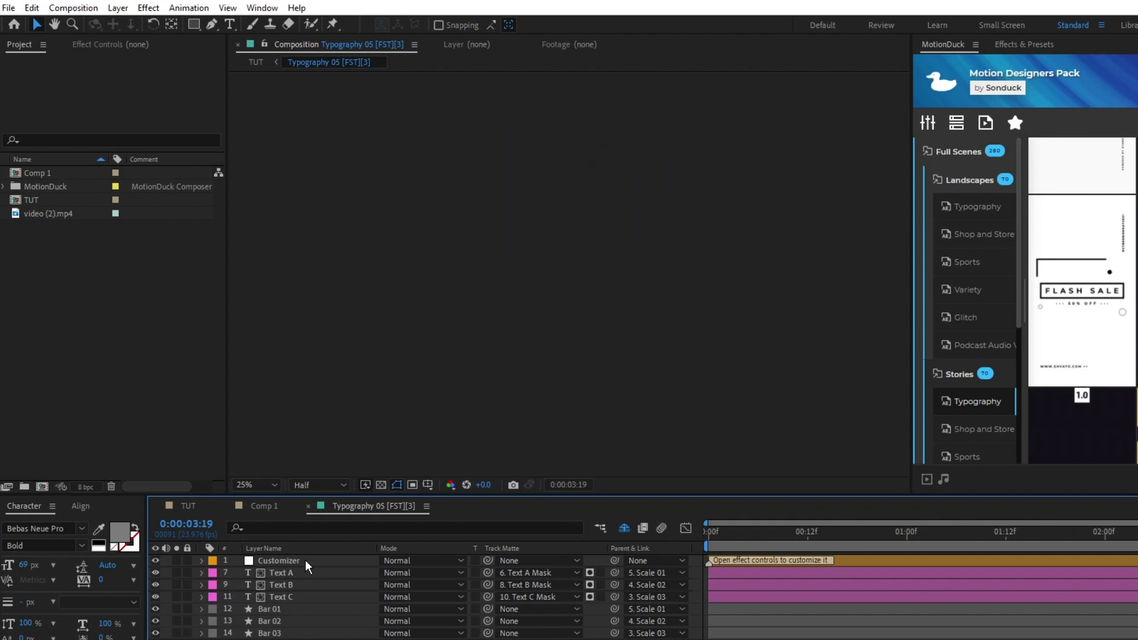
pyautogui.click(1113, 533)
pyautogui.click(290, 562)
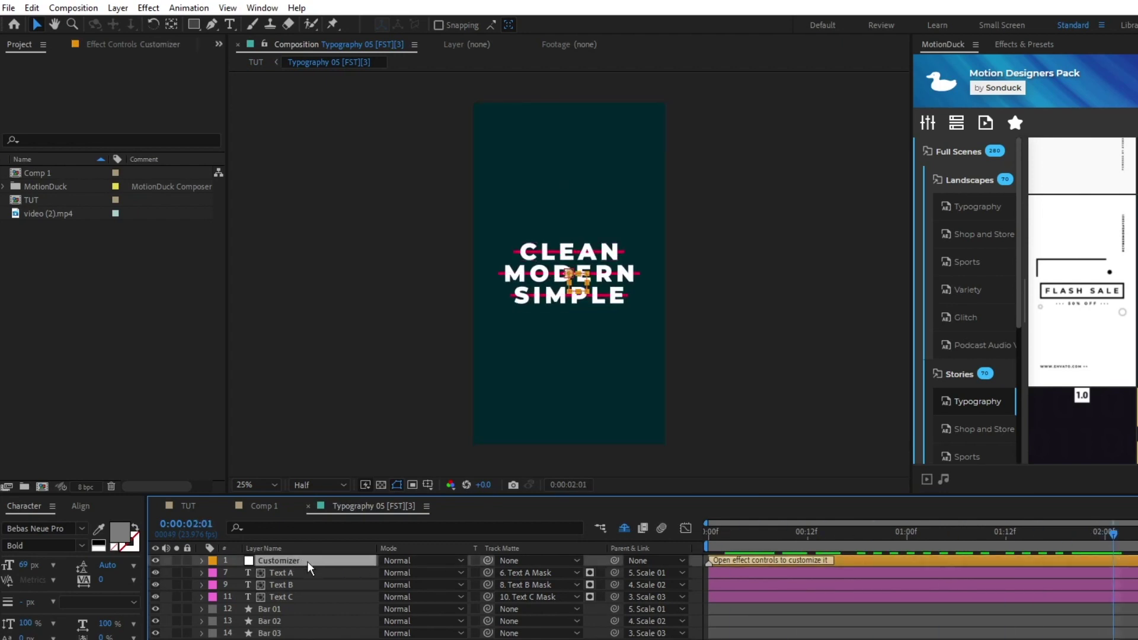
pyautogui.click(120, 47)
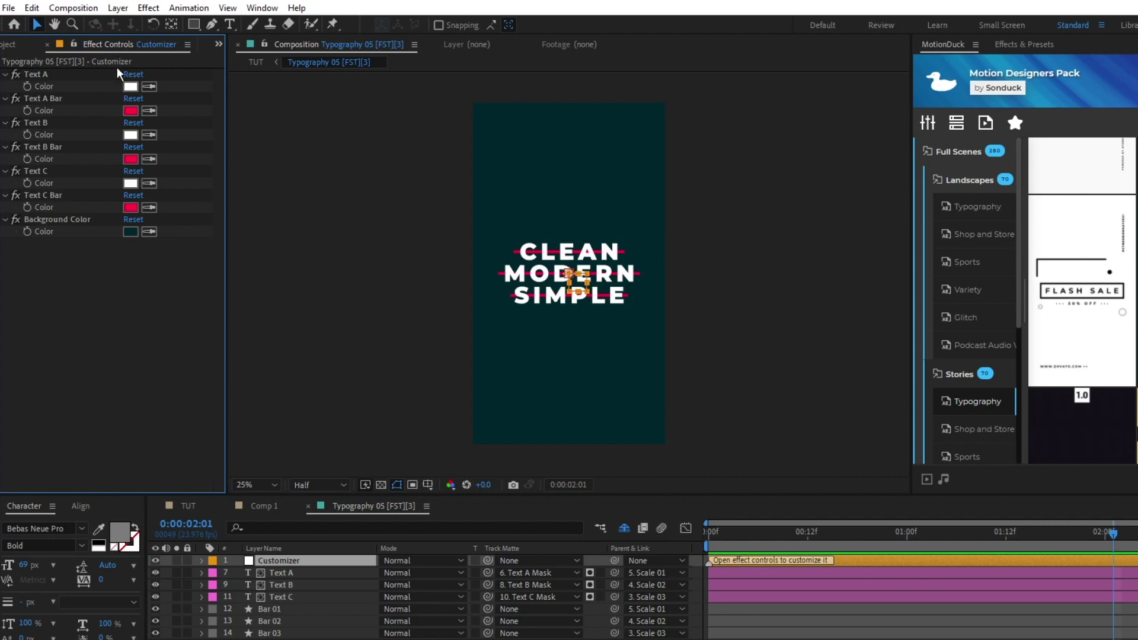
pyautogui.click(130, 231)
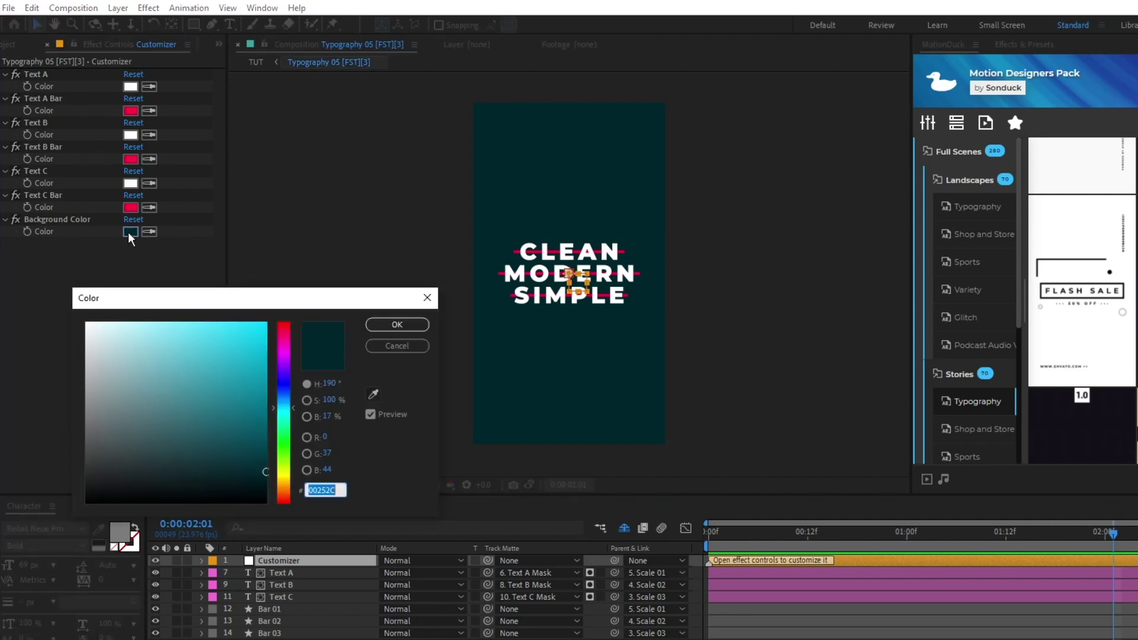
pyautogui.click(280, 333)
pyautogui.moveTo(257, 433); pyautogui.dragTo(231, 414)
pyautogui.click(393, 295)
# Replace the middle word MODERN with LOCAL in Text B
pyautogui.click(165, 320)
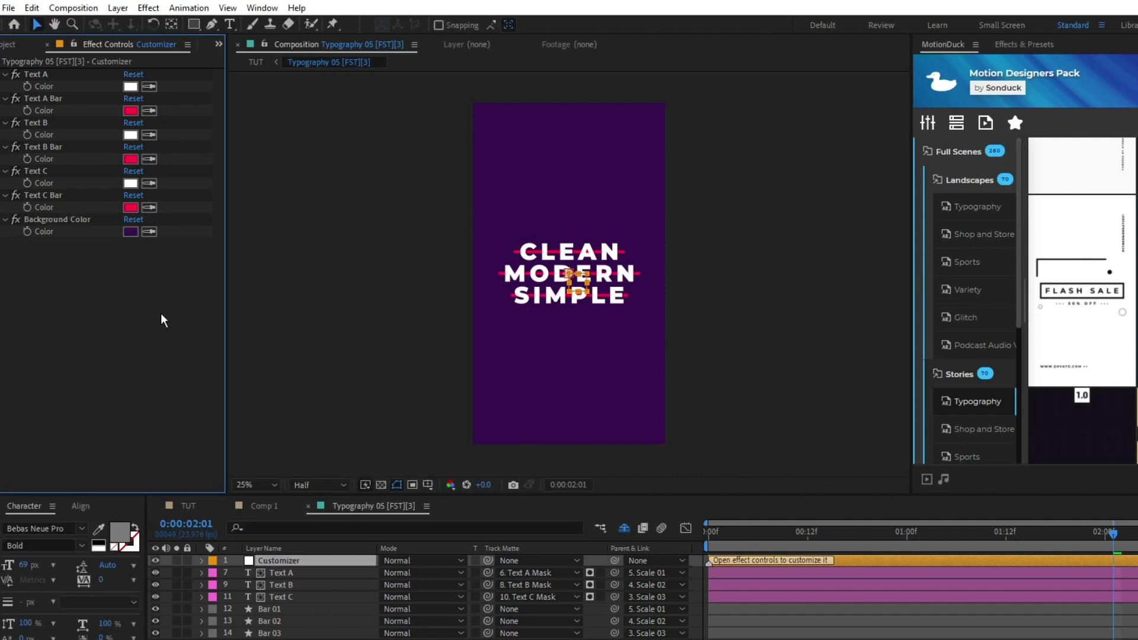
pyautogui.doubleClick(290, 588)
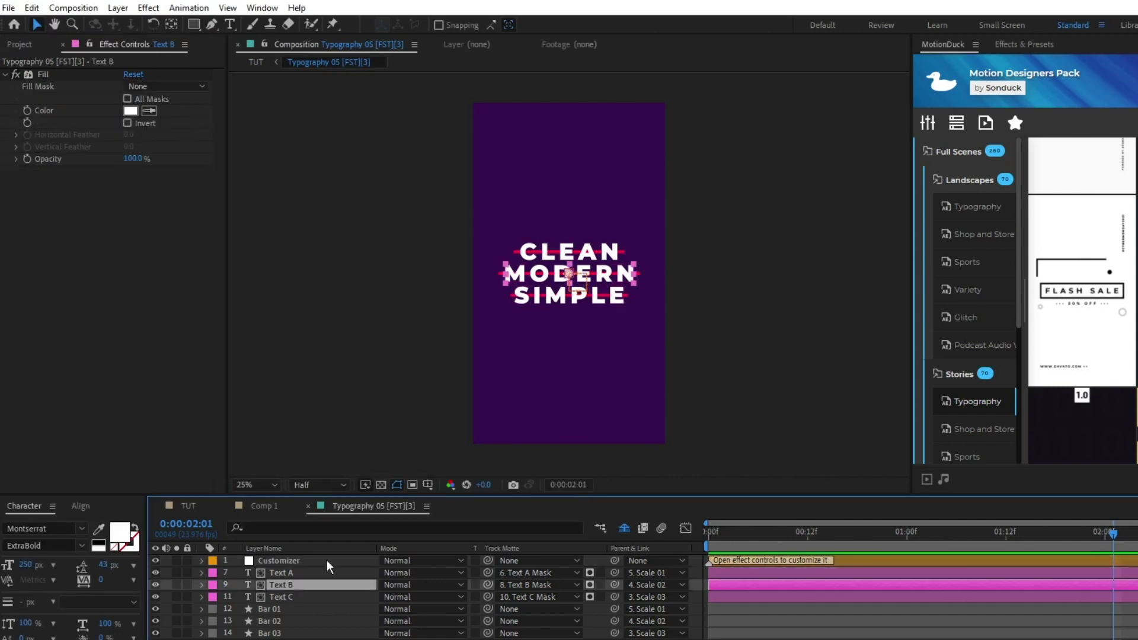
pyautogui.write('LOCAL')
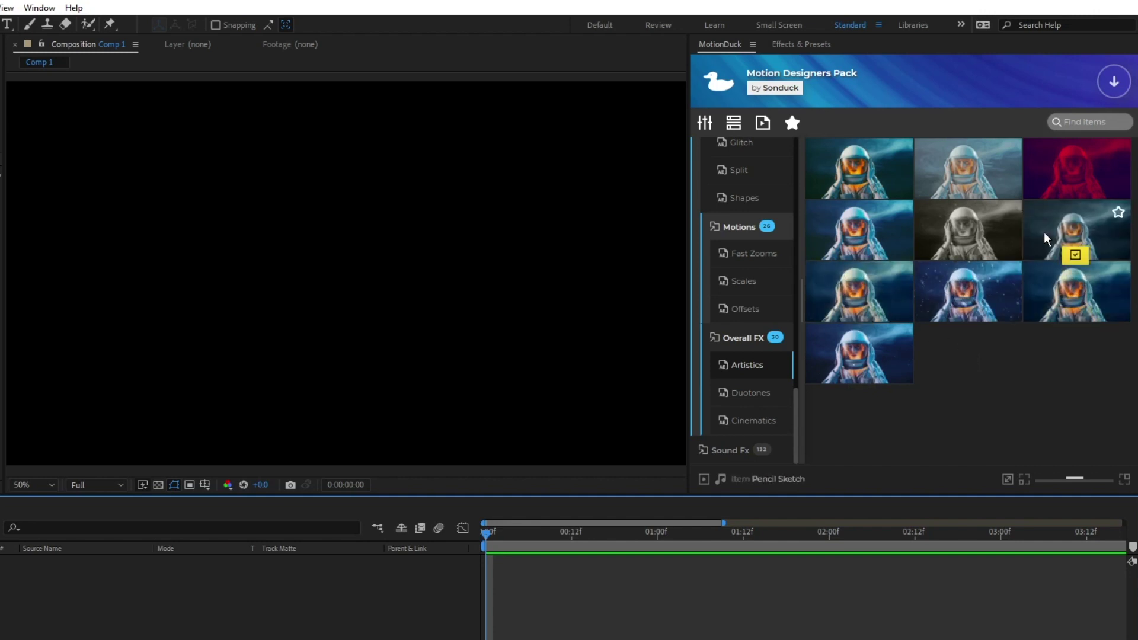
# Apply the Old Movie overlay from Overall FX > Artistics to Comp 1 and preview its first two seconds
pyautogui.click(966, 255)
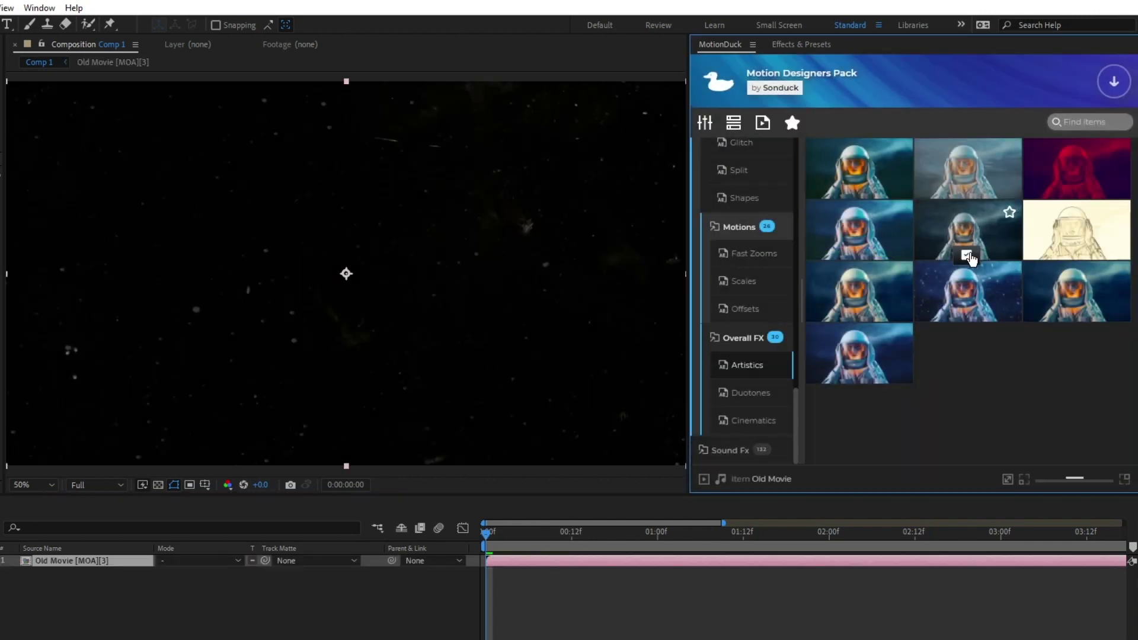
pyautogui.moveTo(485, 532); pyautogui.dragTo(830, 540)
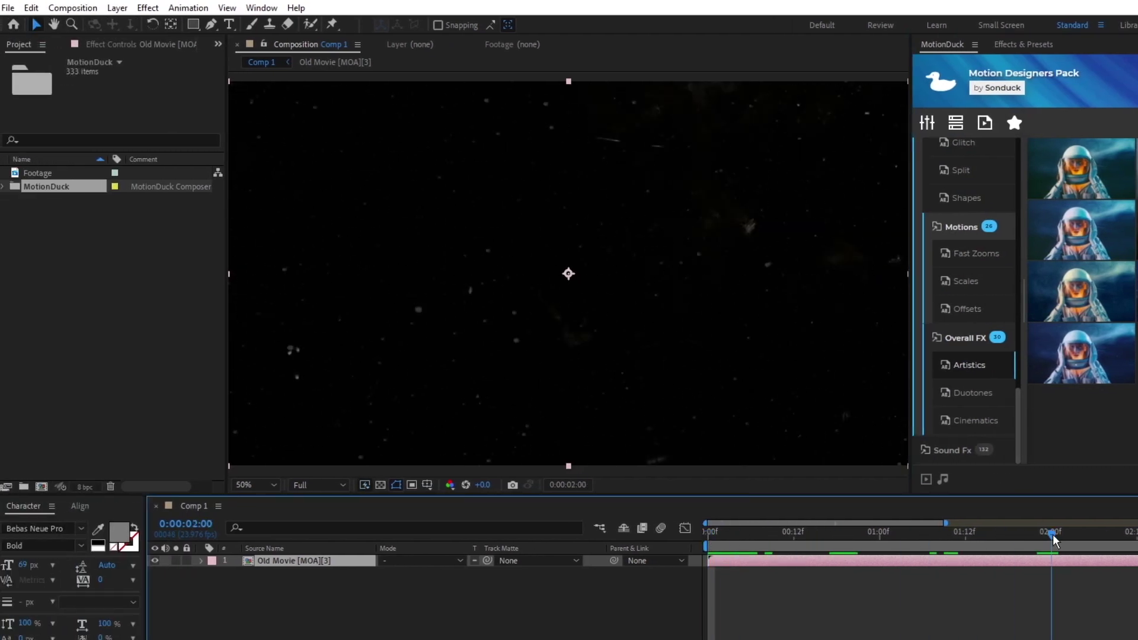
pyautogui.moveTo(1053, 539); pyautogui.dragTo(710, 534)
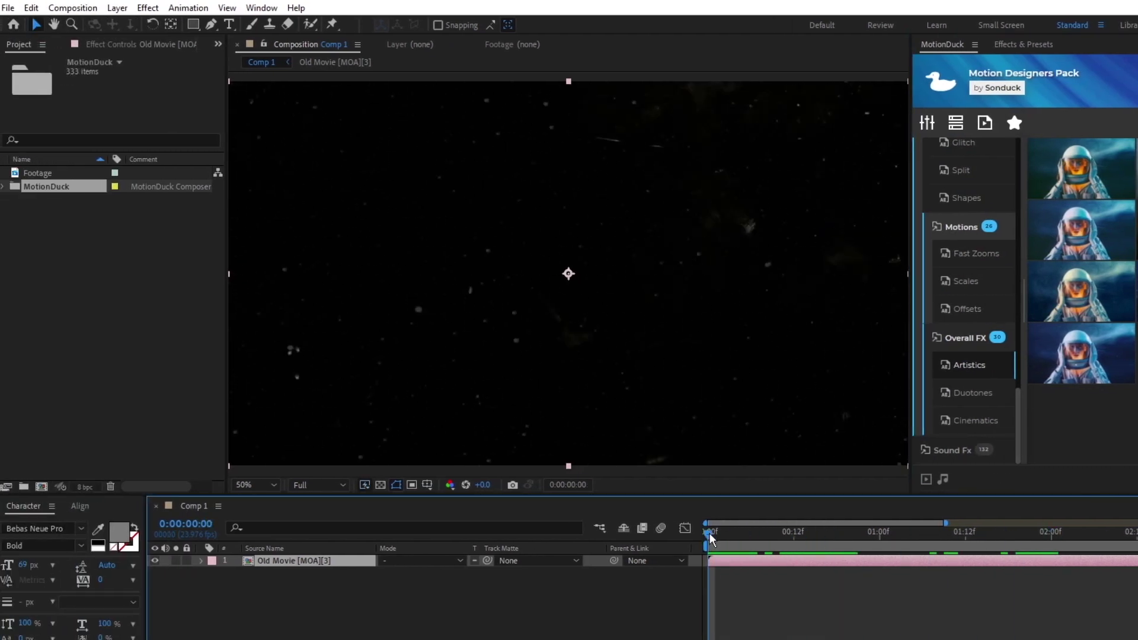
# Add the Footage clip beneath Dust Footage inside Old Movie [MOA][3] and preview the aged look
pyautogui.doubleClick(275, 563)
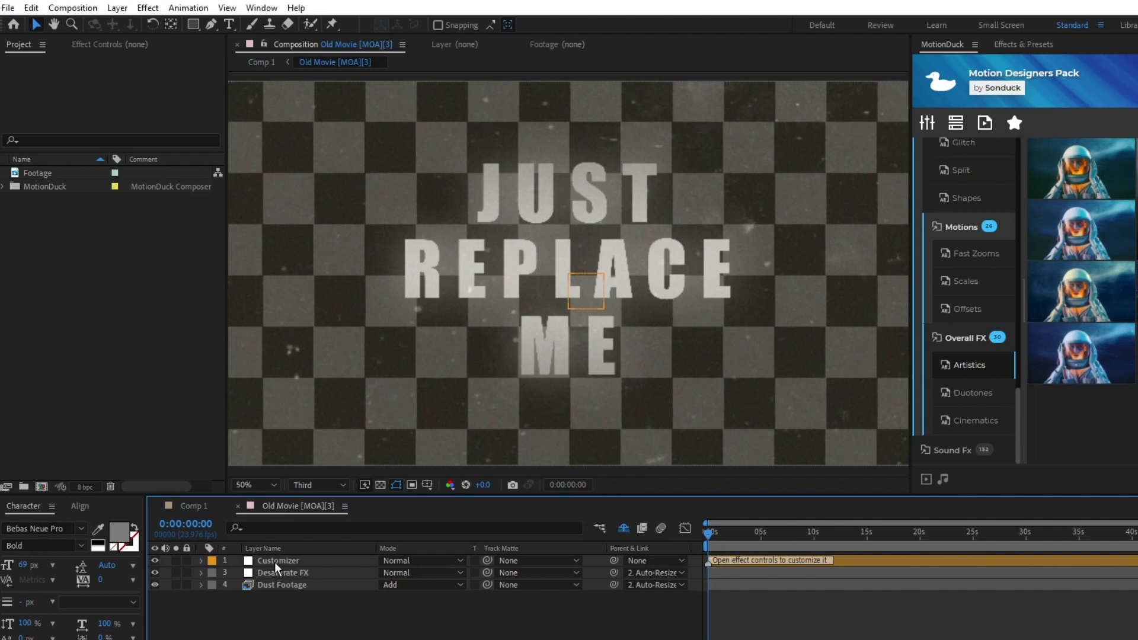
pyautogui.moveTo(37, 173); pyautogui.dragTo(265, 595)
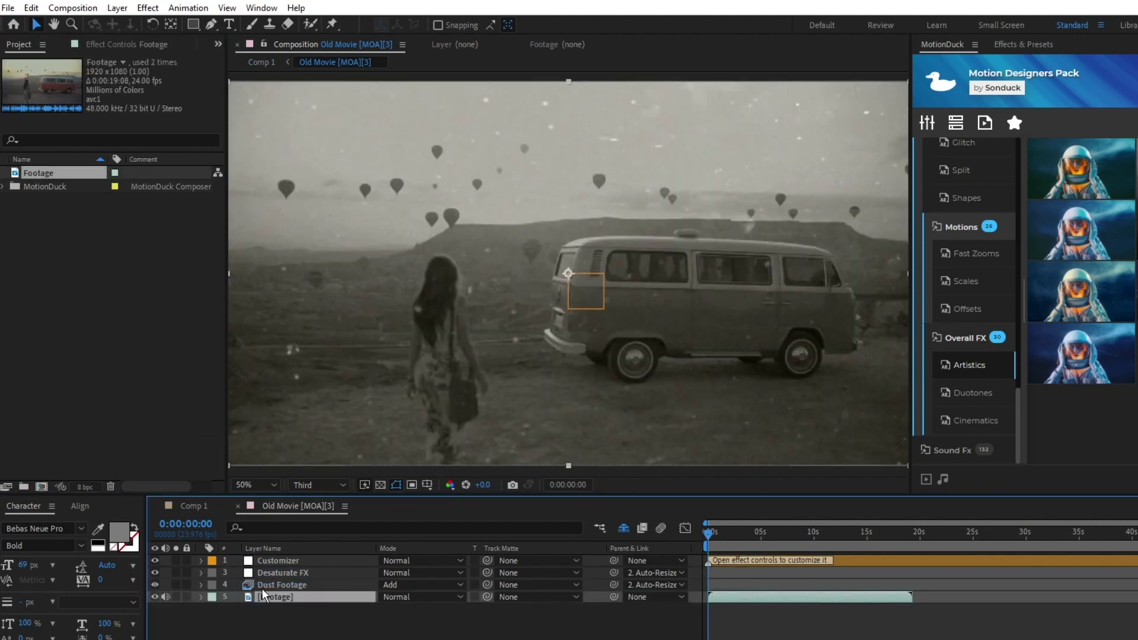
pyautogui.moveTo(708, 544); pyautogui.dragTo(786, 538)
# In the Old Movie Customizer's Effect Controls, uncheck Dust ON/OFF while keeping Black & White on
pyautogui.click(113, 46)
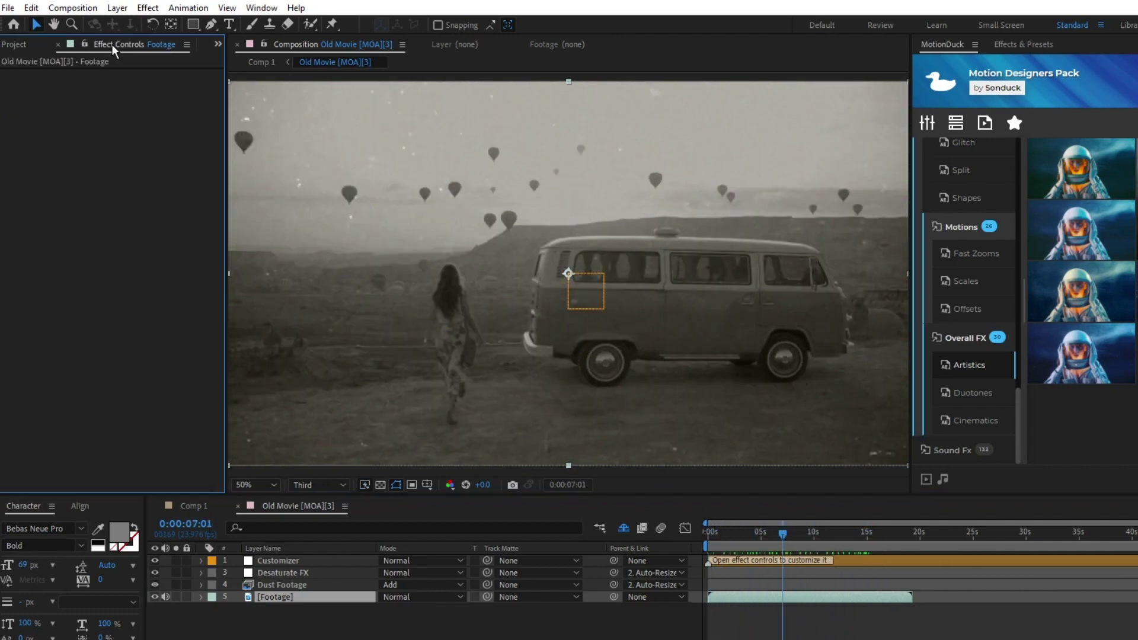
pyautogui.click(271, 561)
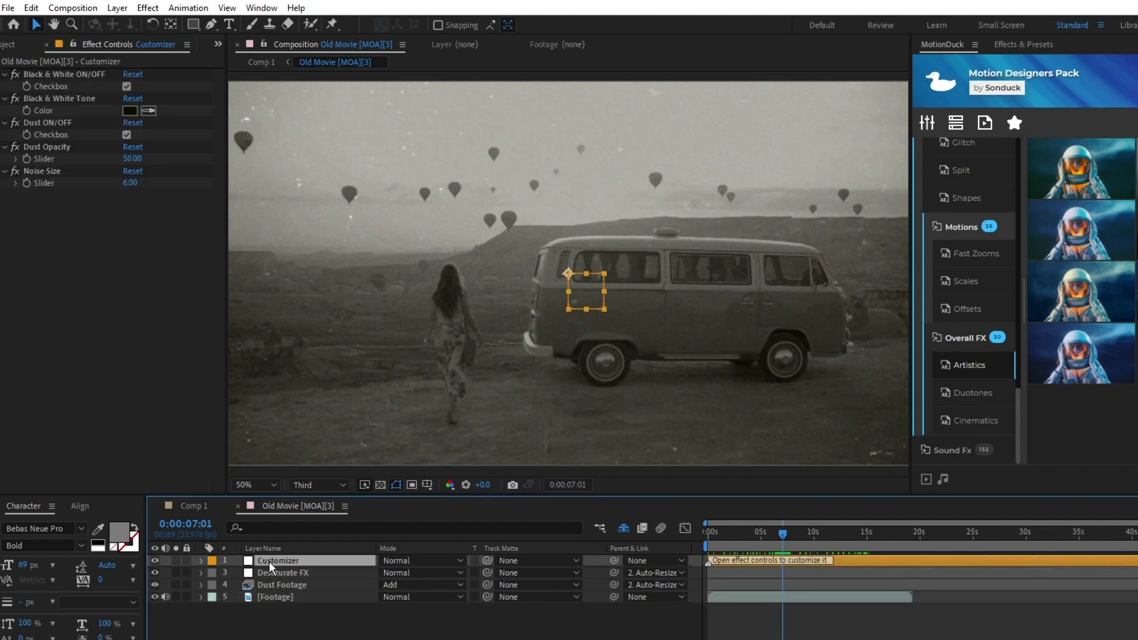
pyautogui.click(126, 87)
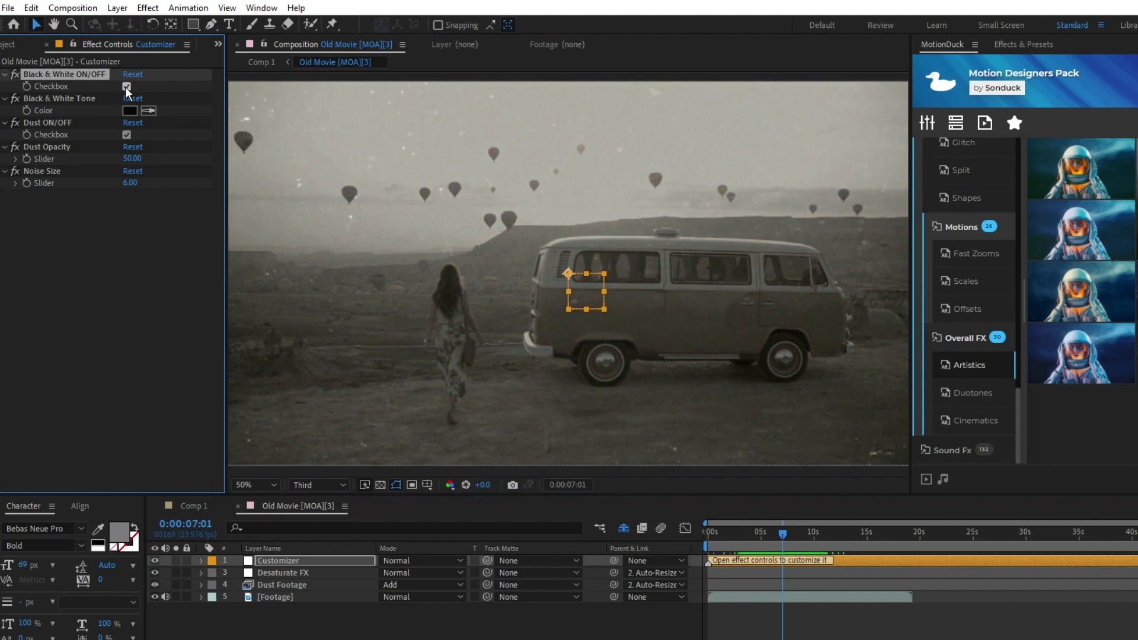
pyautogui.click(126, 87)
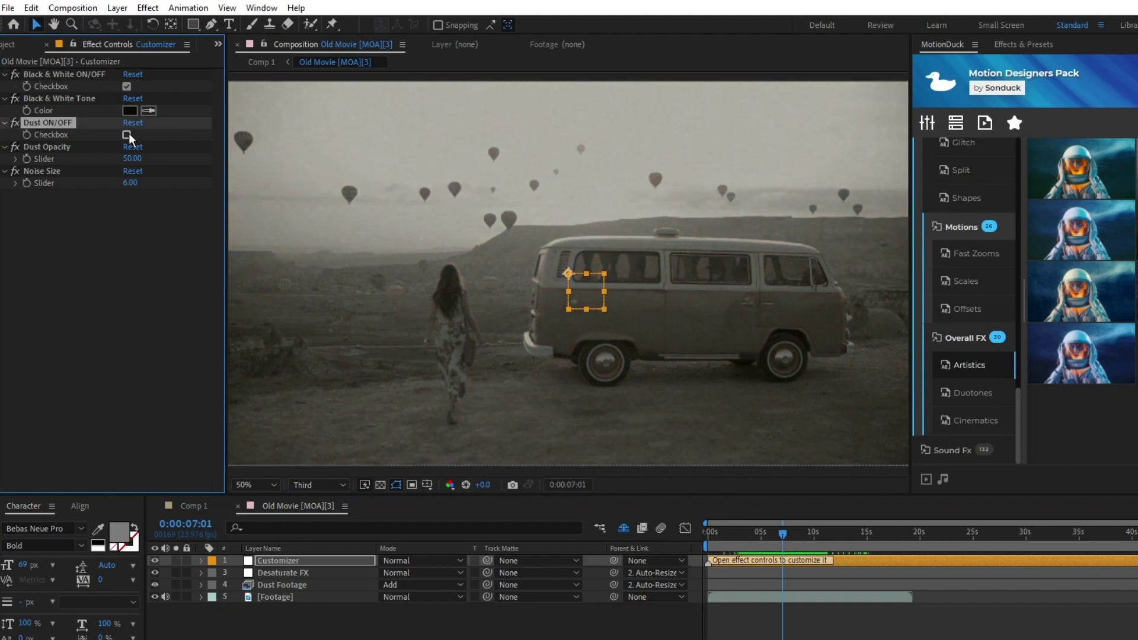